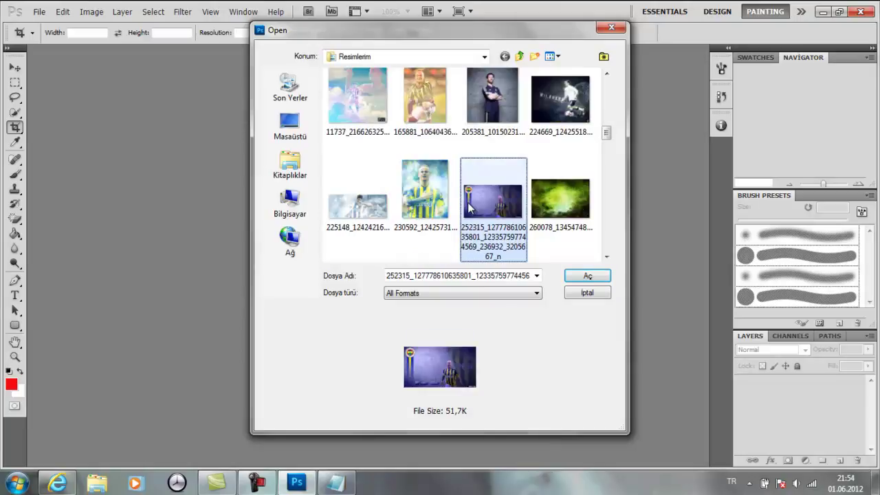
key(Up)
key(Right)
key(Down)
key(Up)
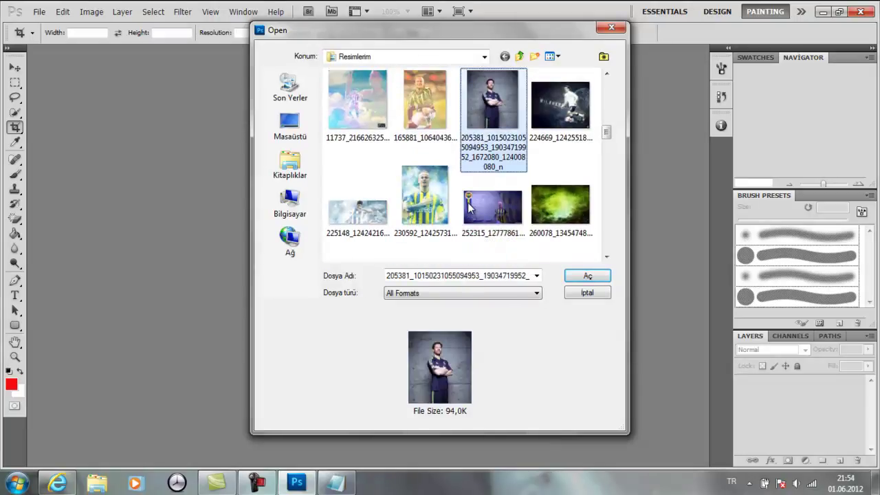
key(Down)
key(Down)
key(Down)
key(Up)
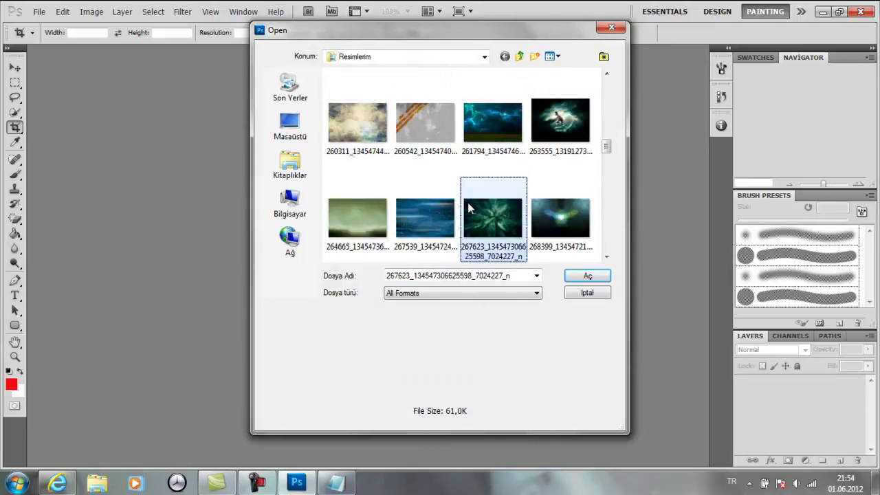
key(Down)
key(Down)
key(Down)
key(Down)
key(Left)
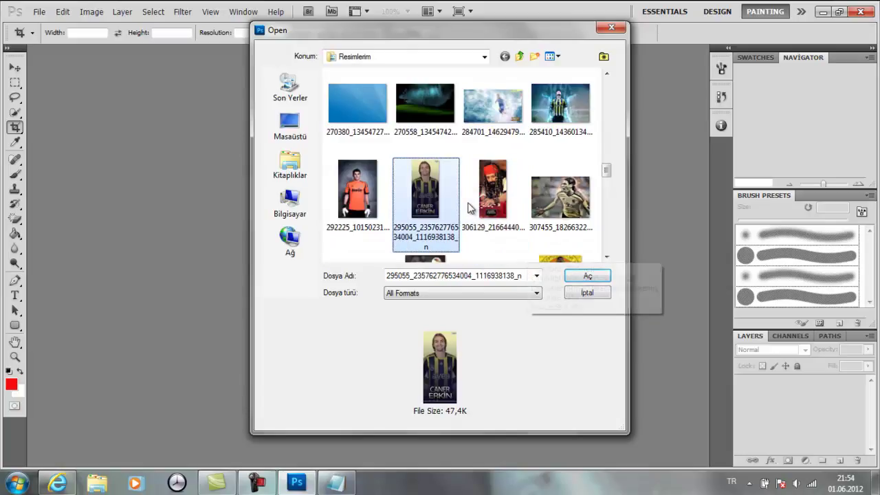
key(Down)
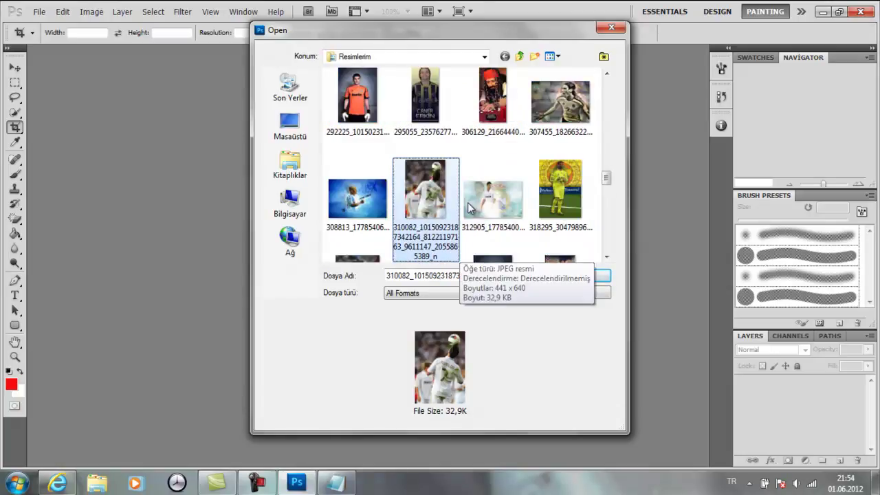
key(Down)
key(Down)
key(Right)
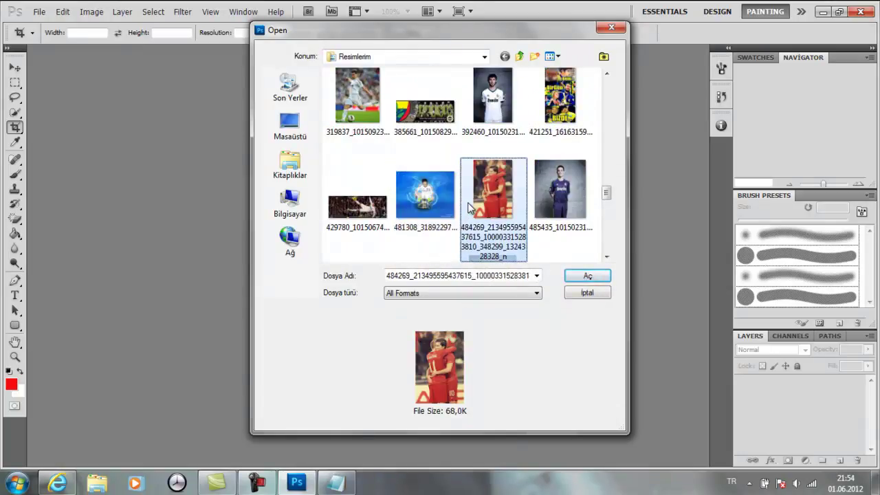
key(Right)
key(Return)
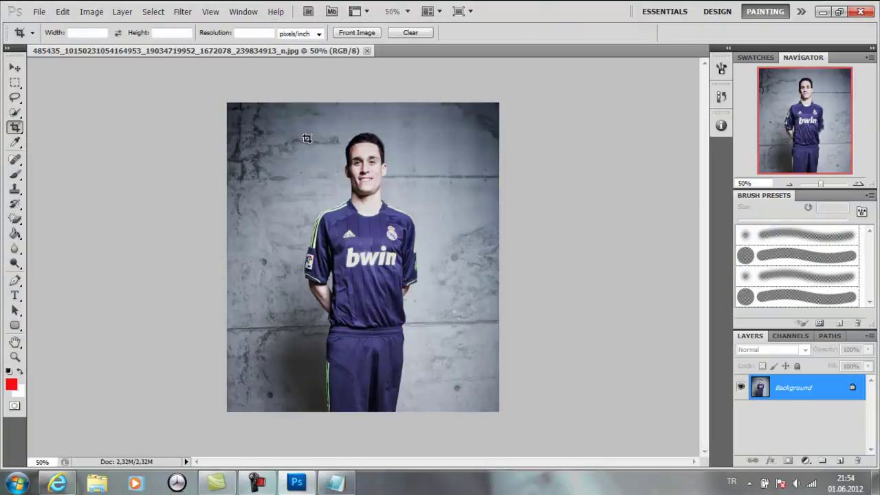
- Crop the photo to a narrow full-height portrait area around the player, trimming the wall on both sides
drag(287, 106, 443, 412)
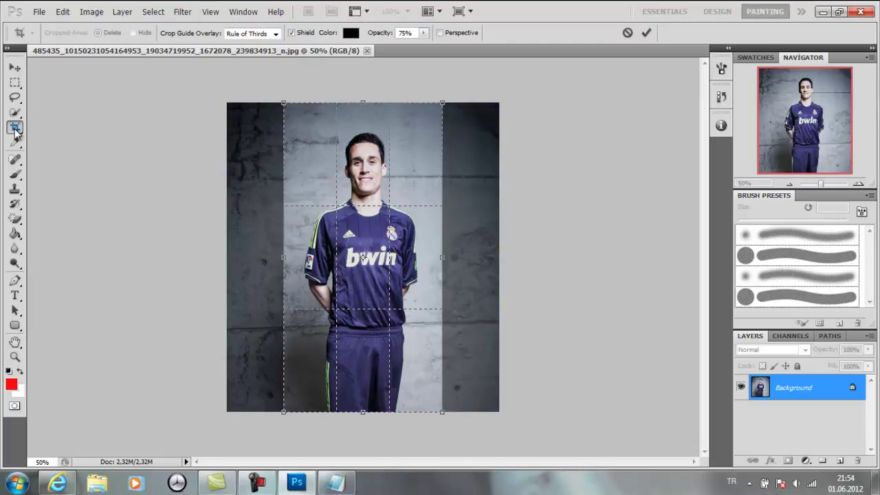
right_click(399, 196)
click(423, 203)
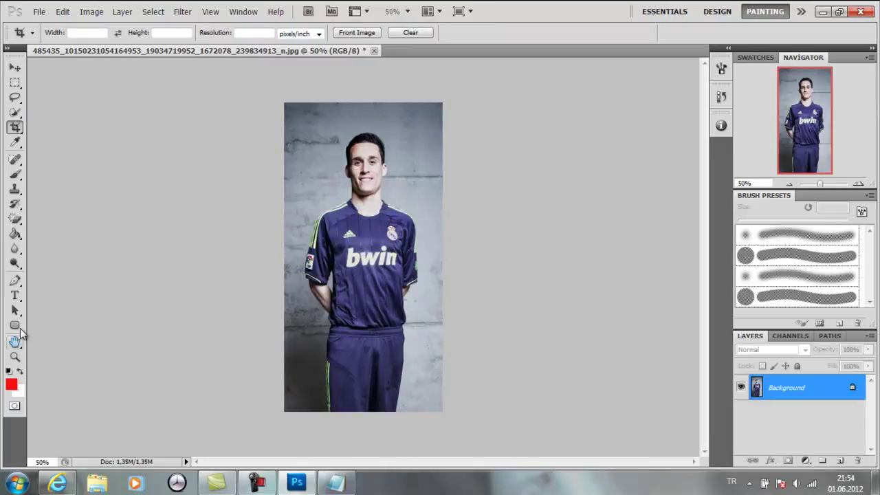
- Cover the whole photo with a rectangle shape in near-black #060000 and set its layer blend mode to Color
drag(15, 326, 62, 327)
click(62, 326)
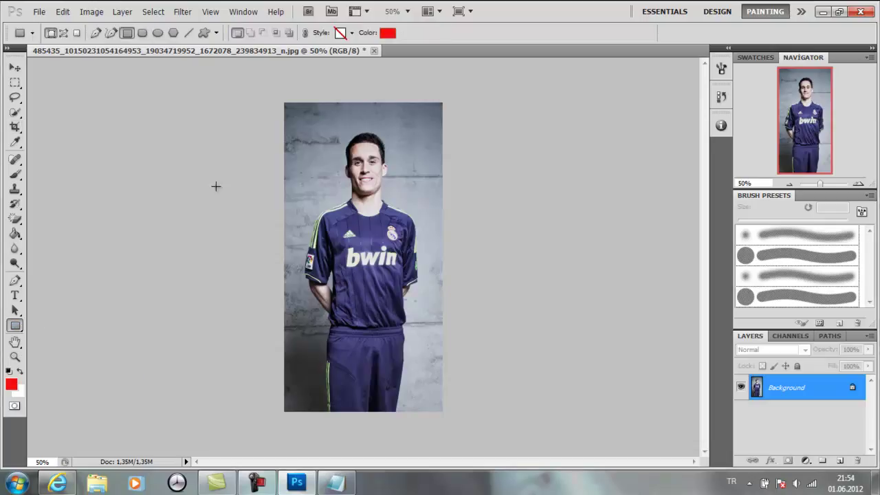
click(10, 385)
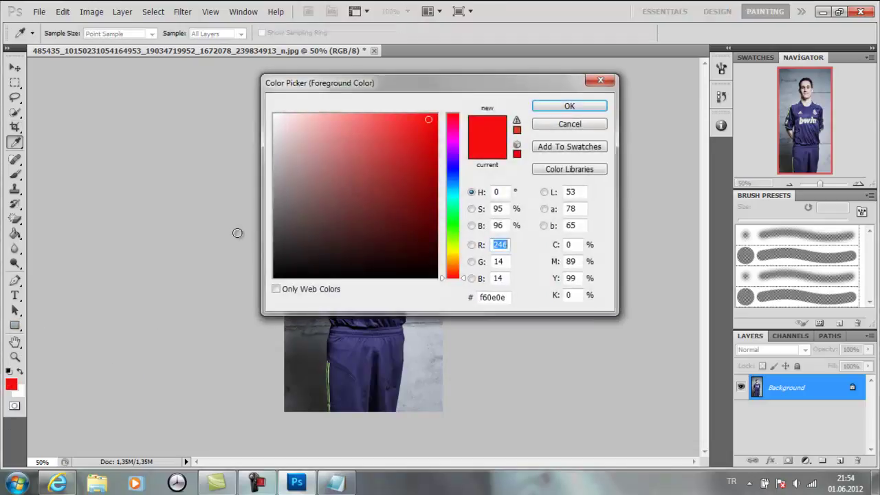
click(435, 277)
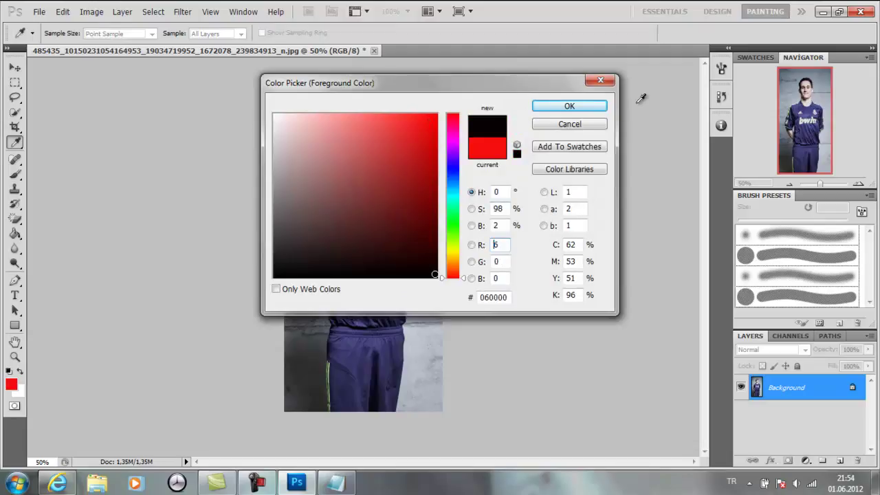
click(594, 109)
drag(282, 102, 448, 418)
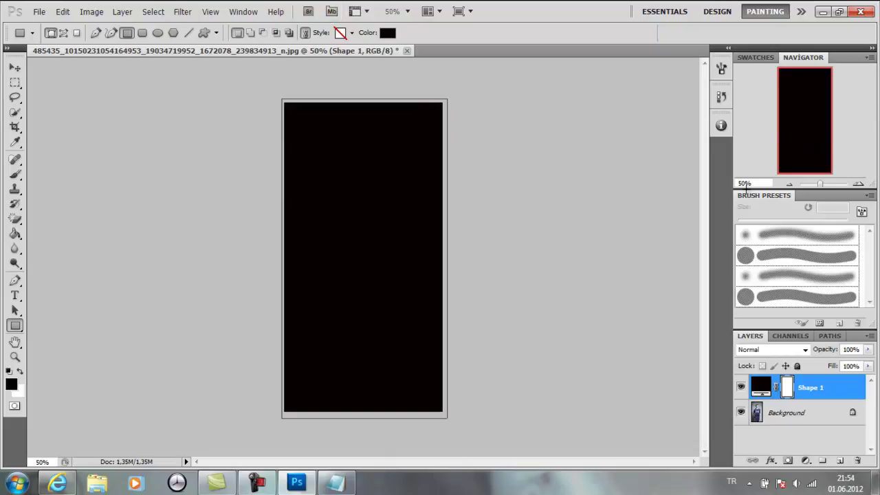
click(801, 350)
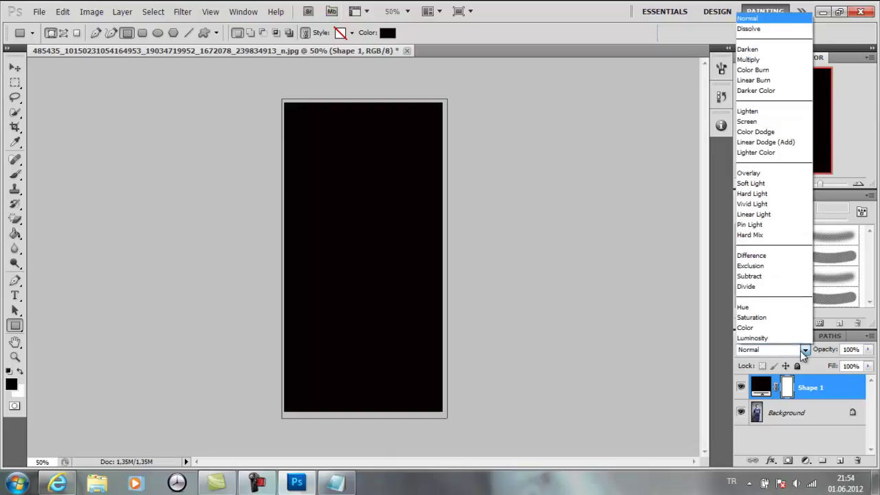
click(786, 329)
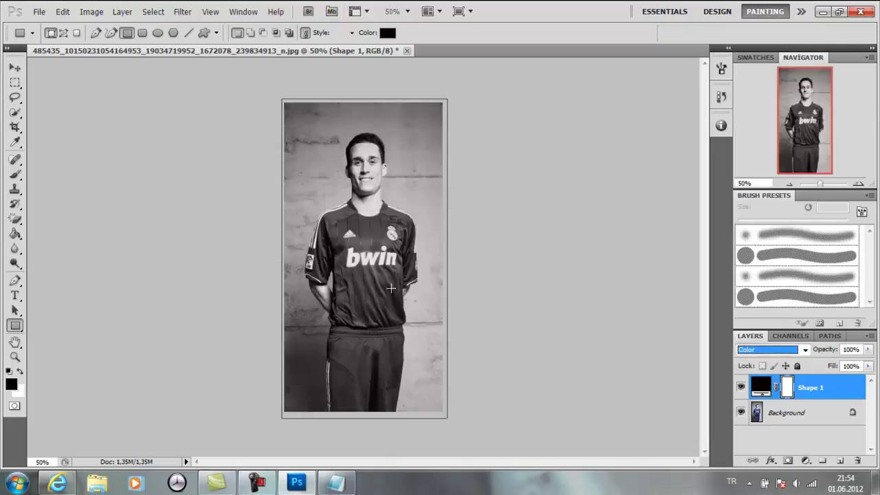
- Rasterize the rectangle's shape layer when applying the Eraser Tool, and add a layer mask to it
right_click(19, 222)
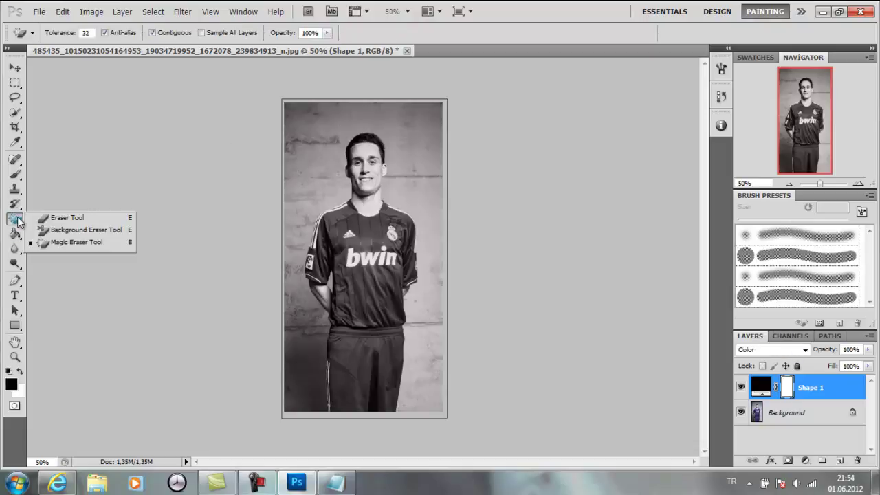
click(48, 218)
click(385, 248)
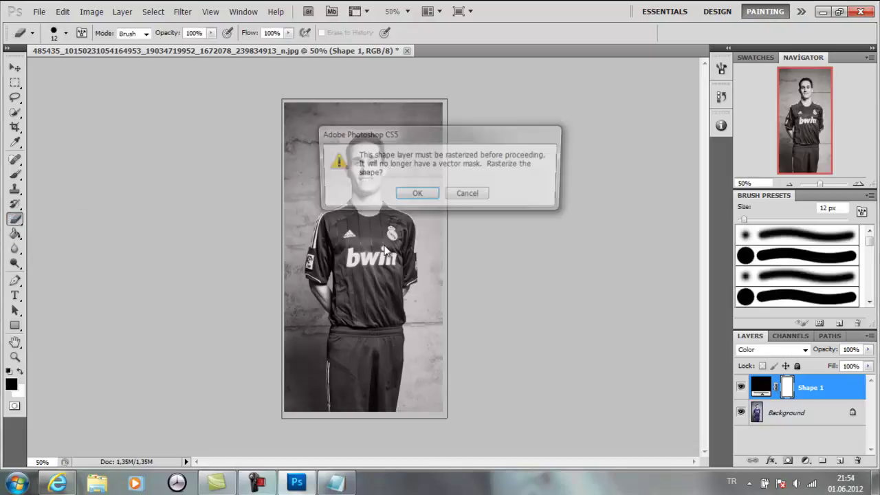
click(417, 195)
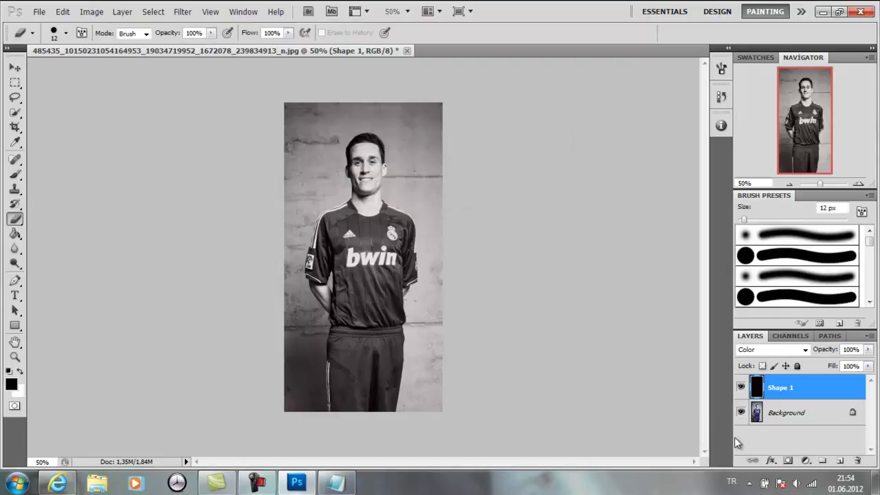
click(789, 461)
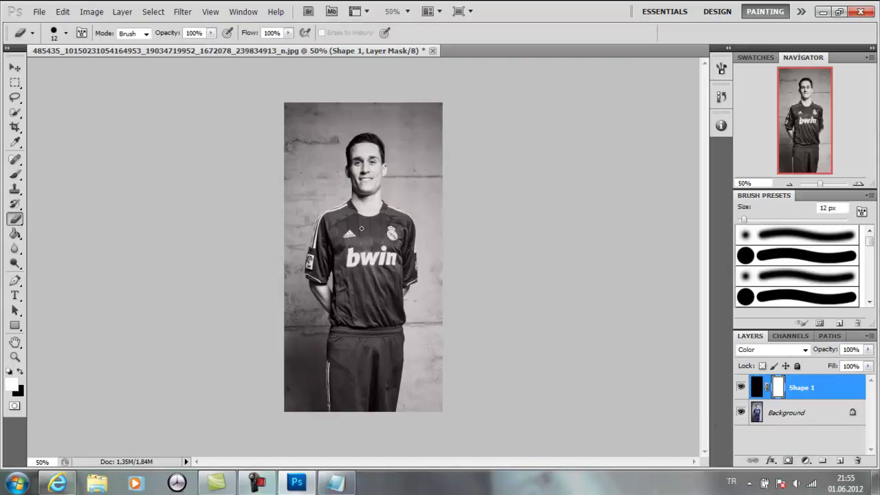
- Set the eraser size to 36 px and erase the mask over the middle of the shirt to restore its colour
right_click(370, 262)
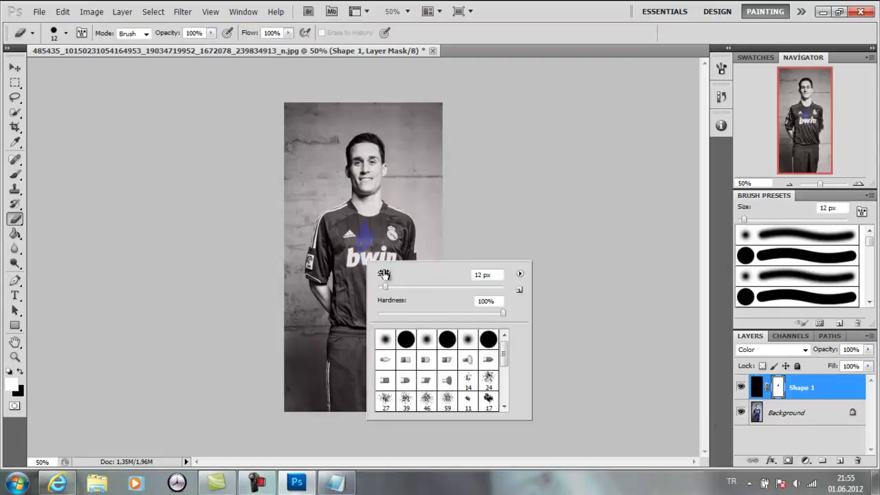
click(403, 287)
click(358, 241)
drag(365, 262, 376, 245)
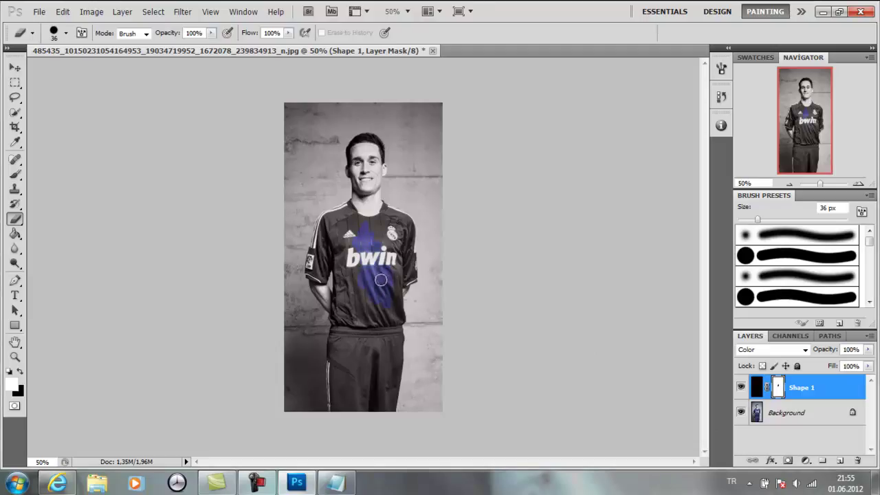
key(ctrl+plus)
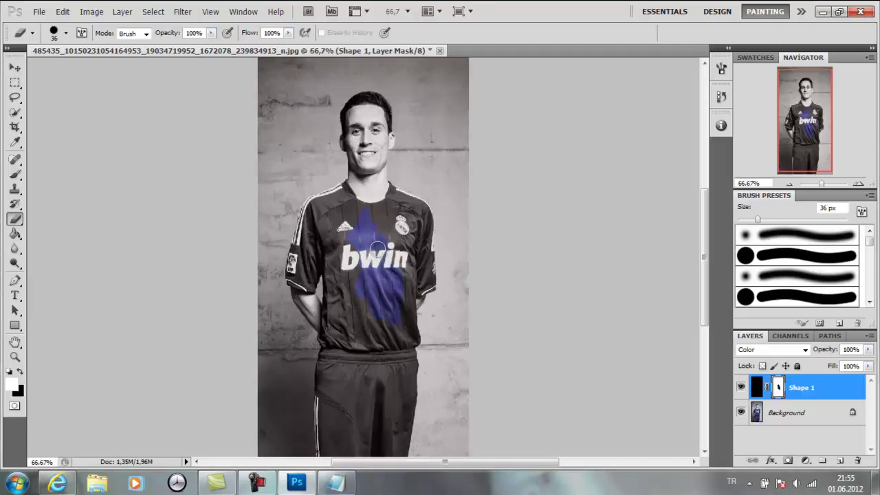
mouse_move(390, 215)
mouse_down()
mouse_move(349, 282)
mouse_move(348, 301)
mouse_move(360, 301)
mouse_move(334, 357)
mouse_up()
- Erase the mask over the trousers and the image-right part of the shirt, including the crest and sleeve
scroll(359, 301, down, 3)
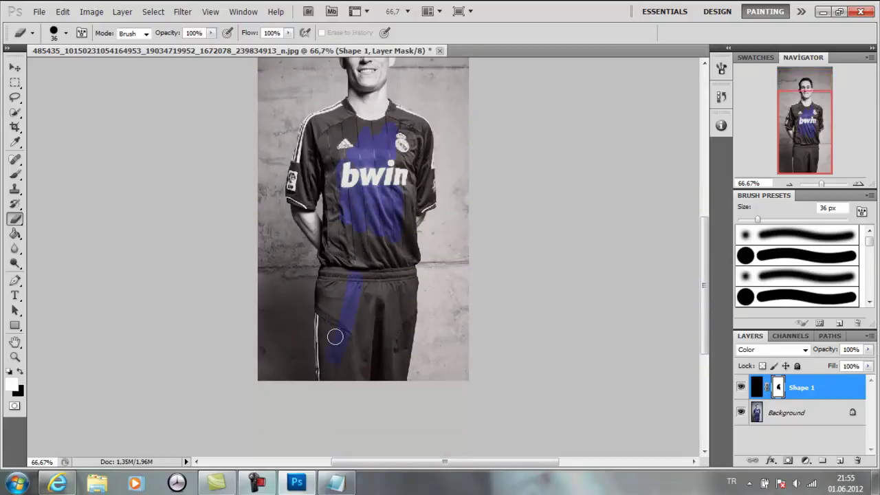
mouse_move(357, 313)
mouse_down()
mouse_move(362, 375)
mouse_move(361, 362)
mouse_move(352, 374)
mouse_move(343, 348)
mouse_move(324, 374)
mouse_up()
right_click(326, 371)
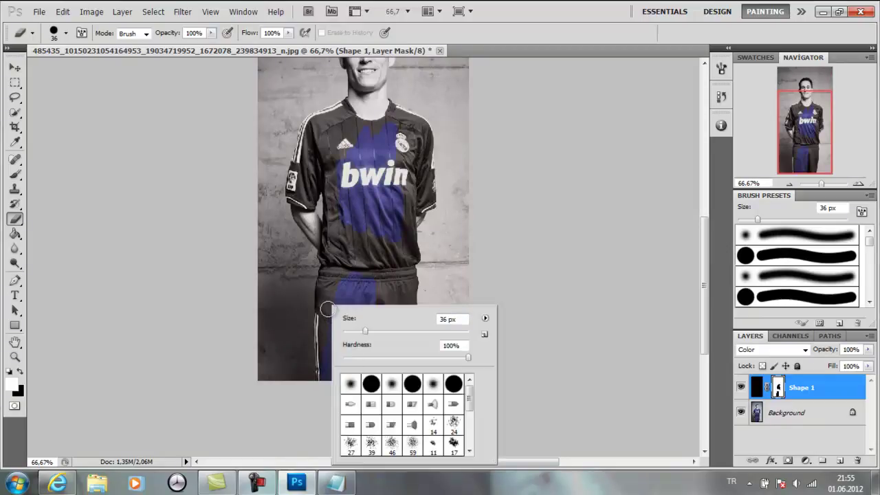
key(ctrl+1)
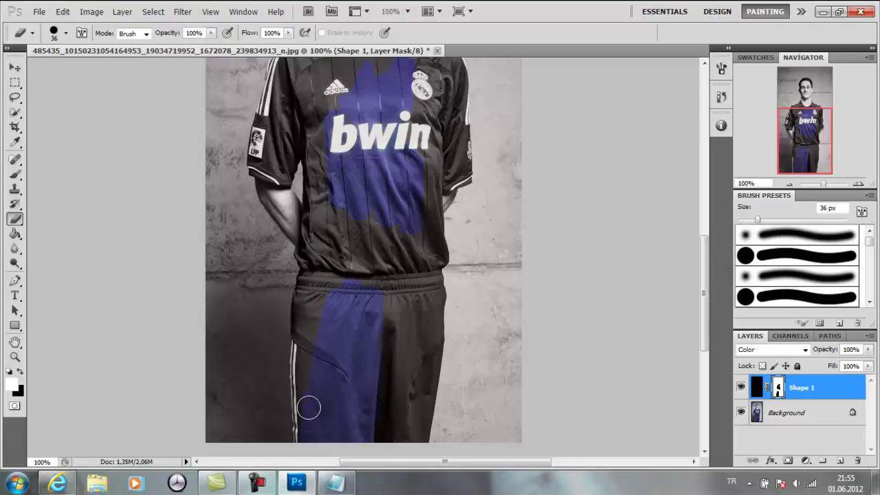
mouse_move(307, 356)
mouse_down()
mouse_move(311, 292)
mouse_move(374, 283)
mouse_move(339, 327)
mouse_move(330, 295)
mouse_move(362, 312)
mouse_move(389, 350)
mouse_move(393, 315)
mouse_move(393, 350)
mouse_move(389, 257)
mouse_move(362, 312)
mouse_move(367, 246)
mouse_move(362, 281)
mouse_move(371, 227)
mouse_move(397, 187)
mouse_move(391, 287)
mouse_move(400, 202)
mouse_move(407, 236)
mouse_move(401, 122)
mouse_move(416, 120)
mouse_move(415, 74)
mouse_move(422, 110)
mouse_move(386, 110)
mouse_move(371, 86)
mouse_move(373, 140)
mouse_move(366, 88)
mouse_move(363, 155)
mouse_move(343, 180)
mouse_move(326, 313)
mouse_move(338, 246)
mouse_move(346, 327)
mouse_move(346, 287)
mouse_move(370, 363)
mouse_move(389, 350)
mouse_move(401, 434)
mouse_move(410, 314)
mouse_move(411, 357)
mouse_move(404, 304)
mouse_move(418, 267)
mouse_move(427, 317)
mouse_move(426, 277)
mouse_move(433, 300)
mouse_move(434, 289)
mouse_move(429, 275)
mouse_move(427, 297)
mouse_move(418, 209)
mouse_move(424, 220)
mouse_move(438, 104)
mouse_move(441, 149)
mouse_move(451, 105)
mouse_move(456, 199)
mouse_move(434, 203)
mouse_move(419, 230)
mouse_move(427, 268)
mouse_move(428, 230)
mouse_move(443, 232)
mouse_move(436, 238)
mouse_move(456, 193)
mouse_move(452, 217)
mouse_move(461, 213)
mouse_move(460, 156)
mouse_move(447, 114)
mouse_move(401, 79)
mouse_up()
- Erase the mask over the remaining image-left part of the shirt, including the shoulder and the sleeve with the LFP badge
scroll(423, 85, up, 2)
scroll(355, 171, up, 5)
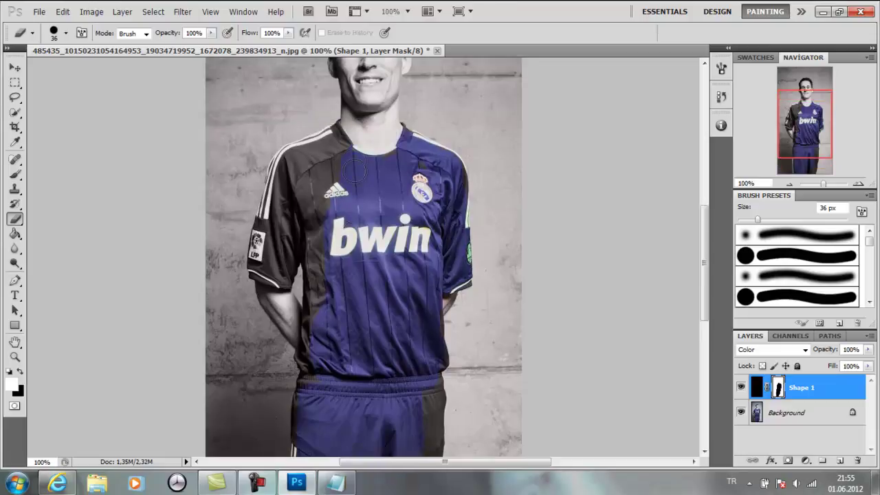
scroll(356, 171, up, 1)
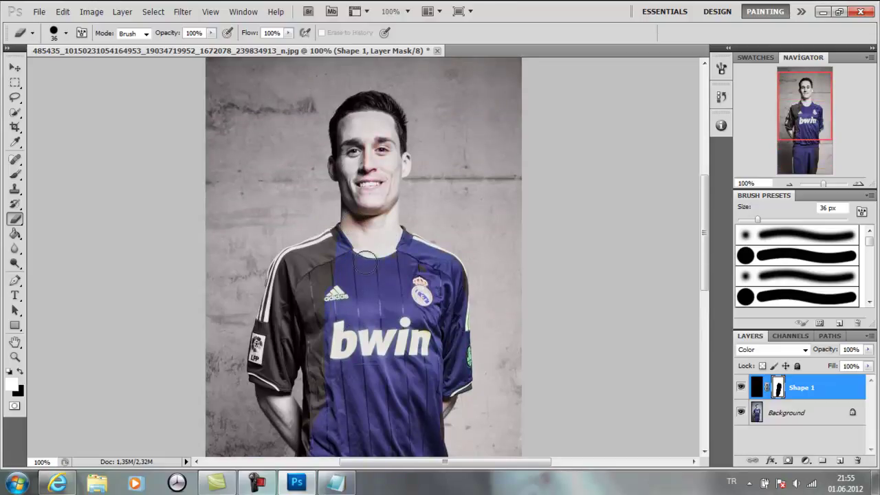
mouse_move(353, 338)
mouse_down()
mouse_move(301, 401)
mouse_move(304, 427)
mouse_move(317, 391)
mouse_move(320, 418)
mouse_up()
mouse_move(313, 249)
mouse_down()
mouse_move(286, 256)
mouse_move(268, 309)
mouse_move(271, 350)
mouse_move(291, 310)
mouse_move(277, 325)
mouse_move(278, 375)
mouse_move(286, 364)
mouse_move(260, 320)
mouse_move(256, 361)
mouse_move(273, 374)
mouse_up()
- Set the eraser size to 8 px and restore colour along the cuff of the image-left sleeve
right_click(282, 371)
drag(305, 333, 300, 331)
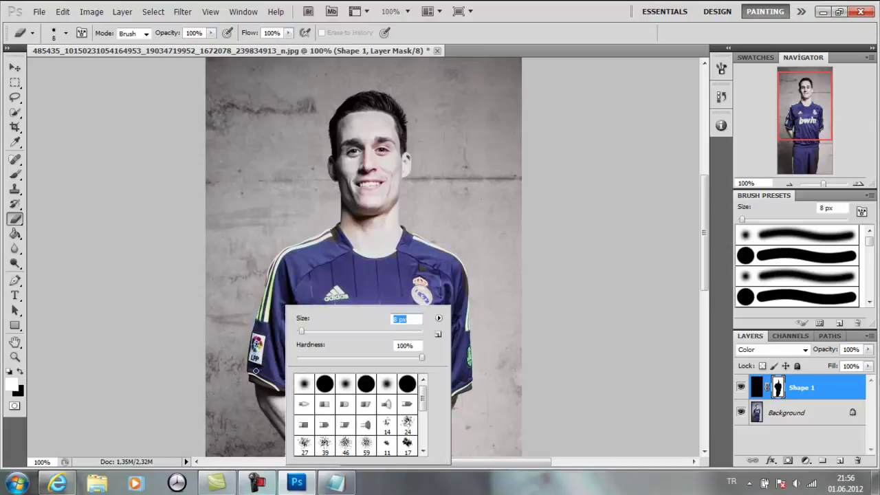
click(253, 379)
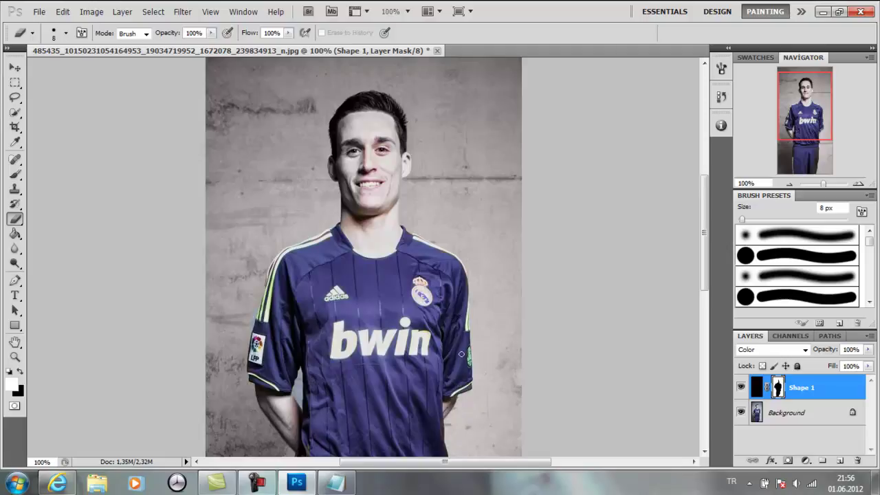
- Set the eraser size to 19 px and erase the mask over the waistband and the grey image-right side of the trousers
scroll(246, 331, down, 3)
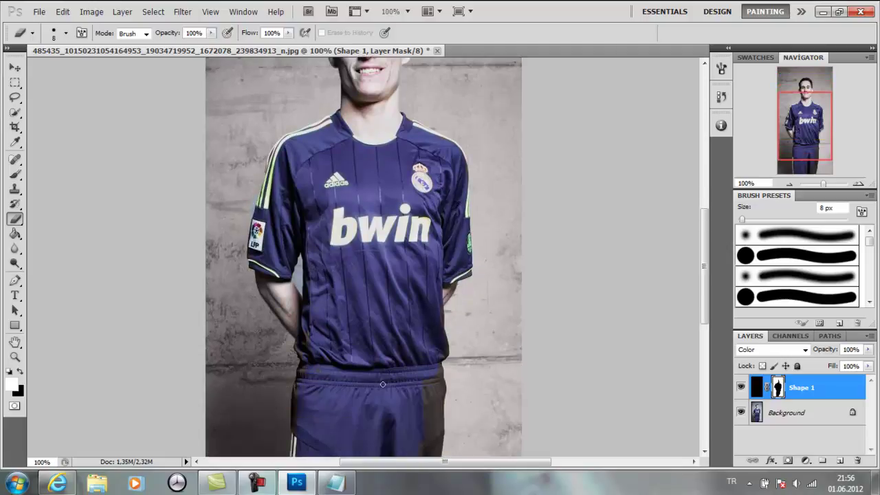
right_click(386, 385)
drag(408, 344, 418, 344)
key(Return)
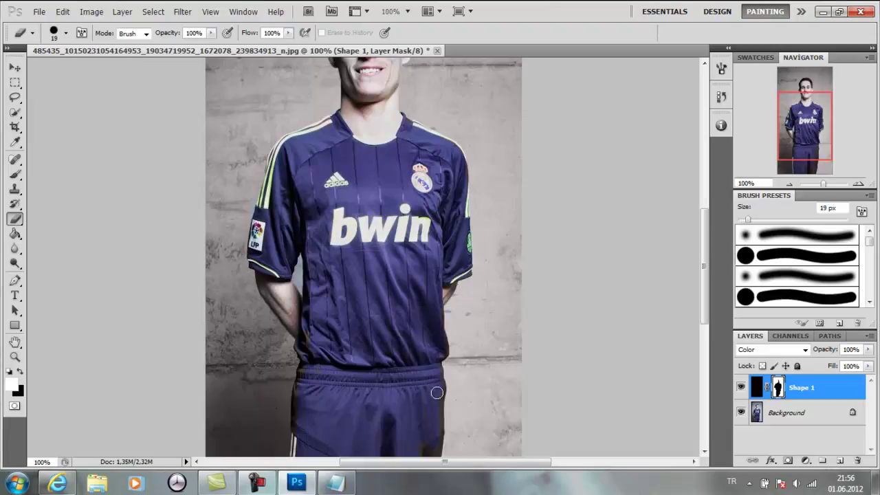
mouse_move(433, 396)
mouse_down()
mouse_move(428, 452)
mouse_move(422, 425)
mouse_move(411, 469)
mouse_move(410, 402)
mouse_move(423, 364)
mouse_up()
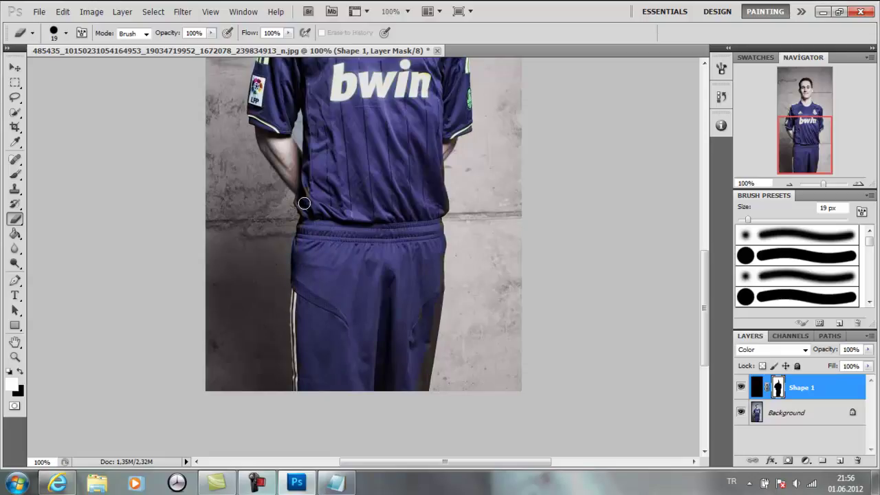
- Set the eraser size to 5 px and restore colour along the shirt's lower side edges and the image-right sleeve cuff
right_click(317, 246)
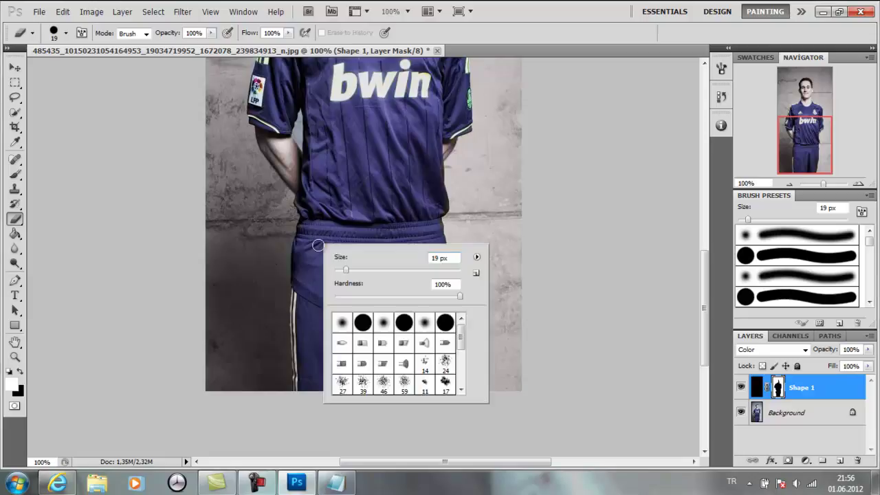
drag(345, 272, 337, 272)
key(Return)
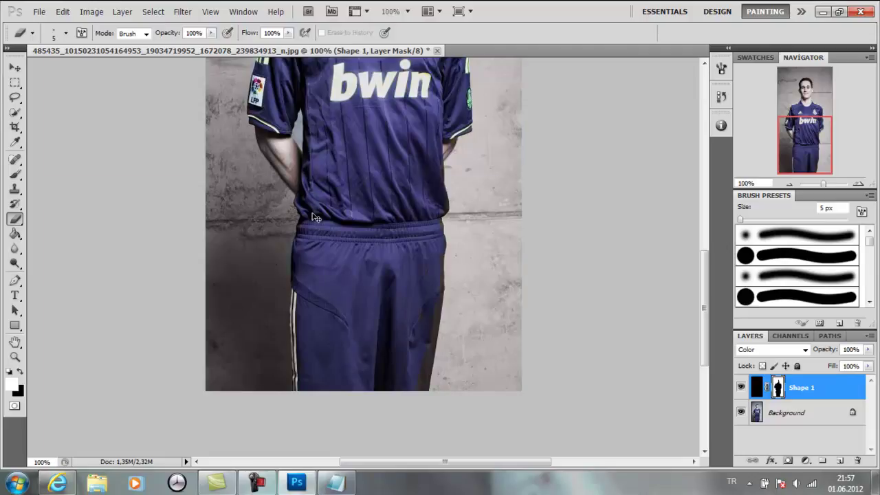
key(ctrl+plus)
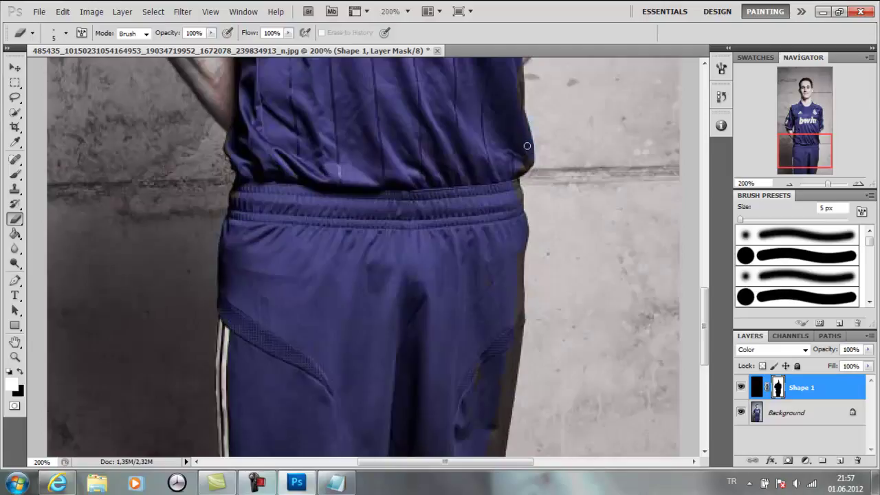
scroll(514, 120, up, 2)
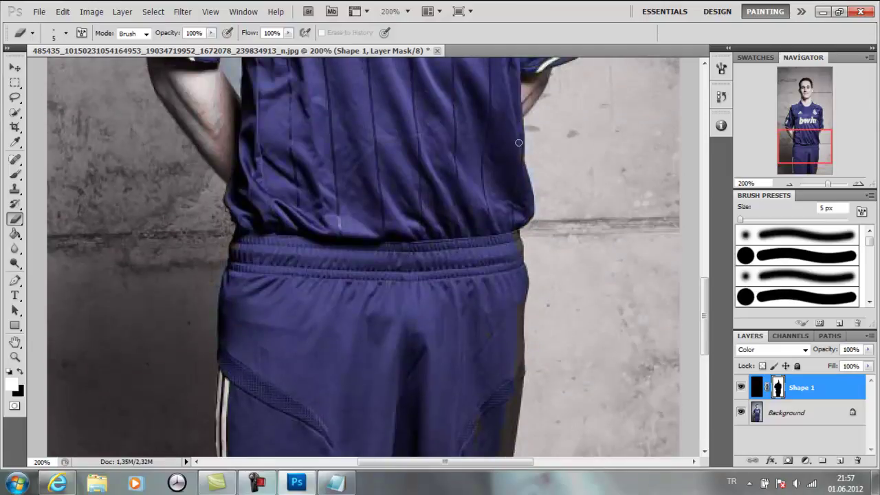
scroll(518, 148, up, 5)
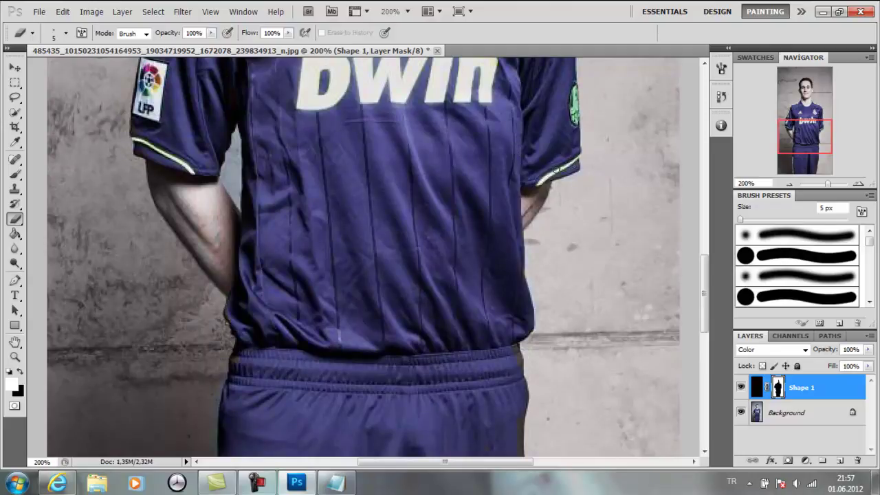
scroll(265, 215, down, 2)
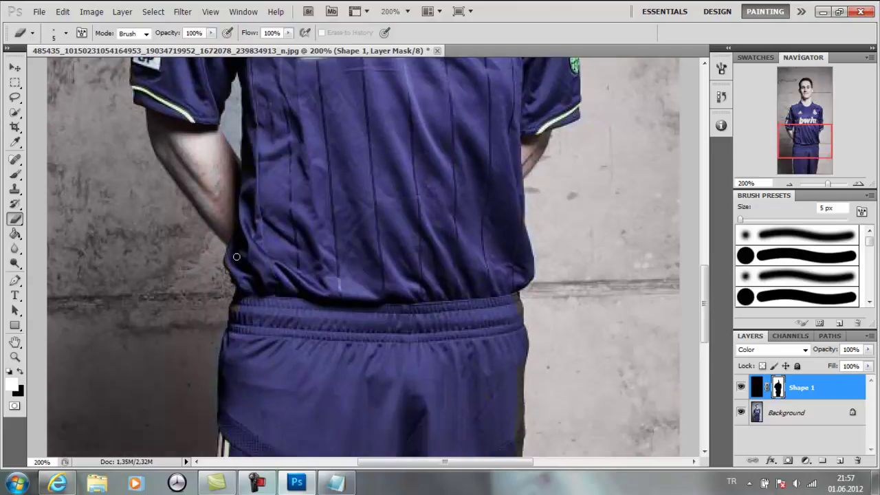
- Set the eraser size to 19 px and erase the mask over the remaining grey image-right edge of the trousers and waistband
scroll(237, 299, down, 12)
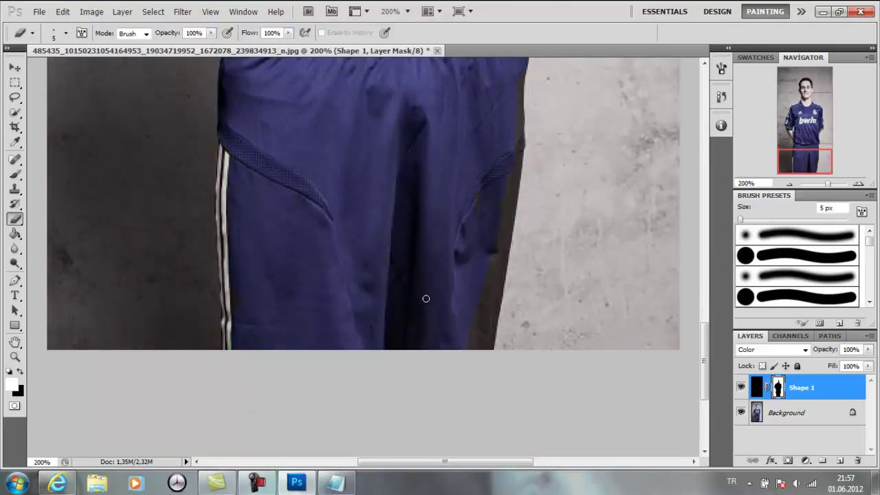
right_click(426, 299)
click(454, 324)
key(Return)
mouse_move(497, 160)
mouse_down()
mouse_move(501, 218)
mouse_move(482, 352)
mouse_move(473, 270)
mouse_up()
scroll(473, 270, up, 3)
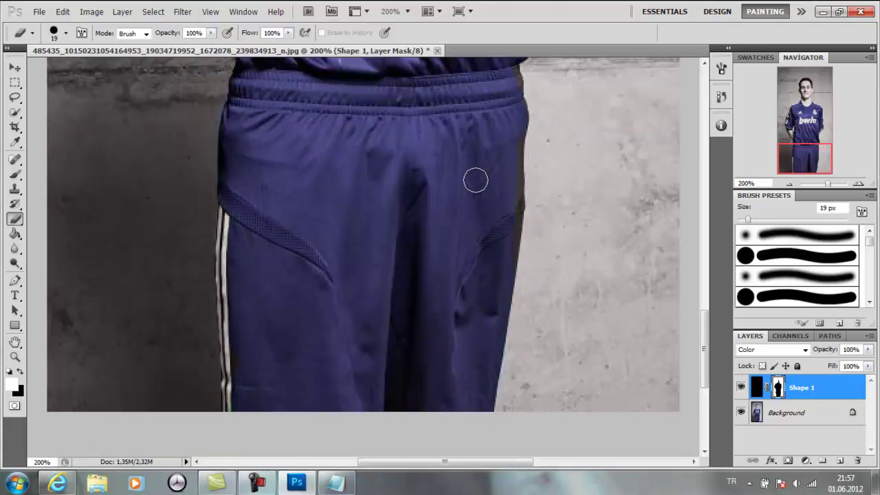
drag(515, 175, 504, 274)
scroll(500, 257, up, 4)
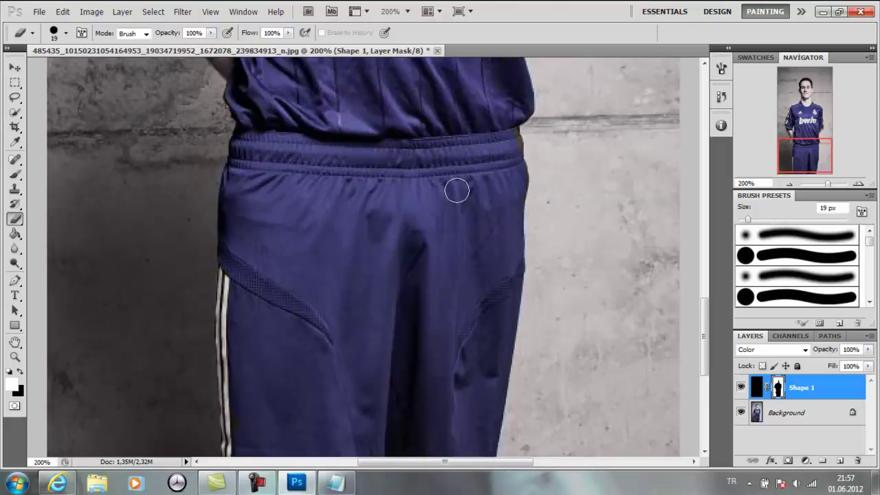
scroll(456, 187, up, 6)
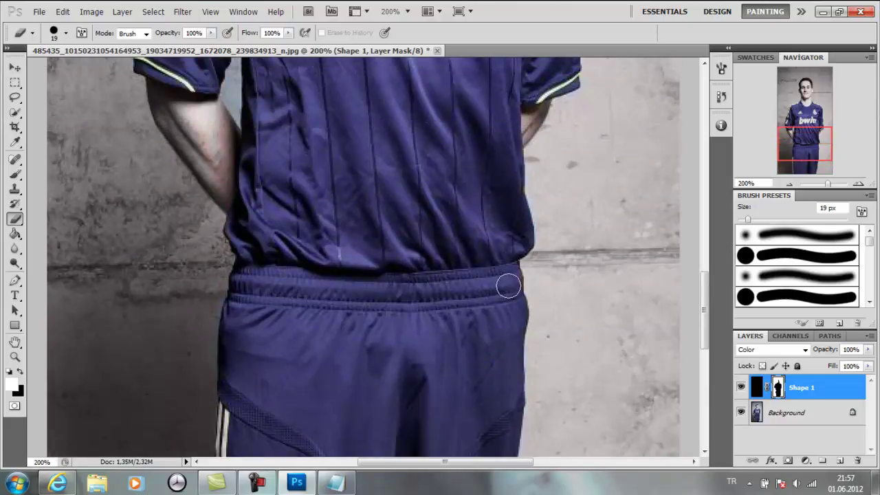
- Examine the shirt, face and whole figure at different magnifications for spots where the colouring is still wrong
scroll(348, 233, up, 5)
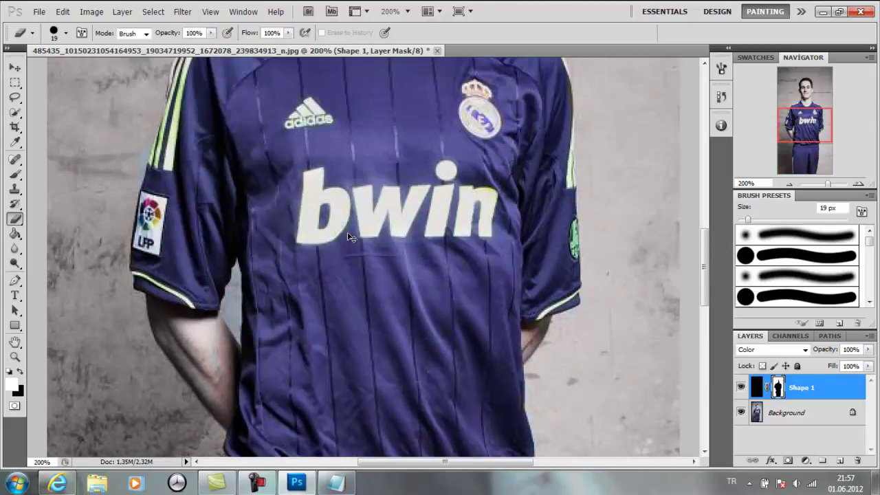
scroll(348, 235, down, 2)
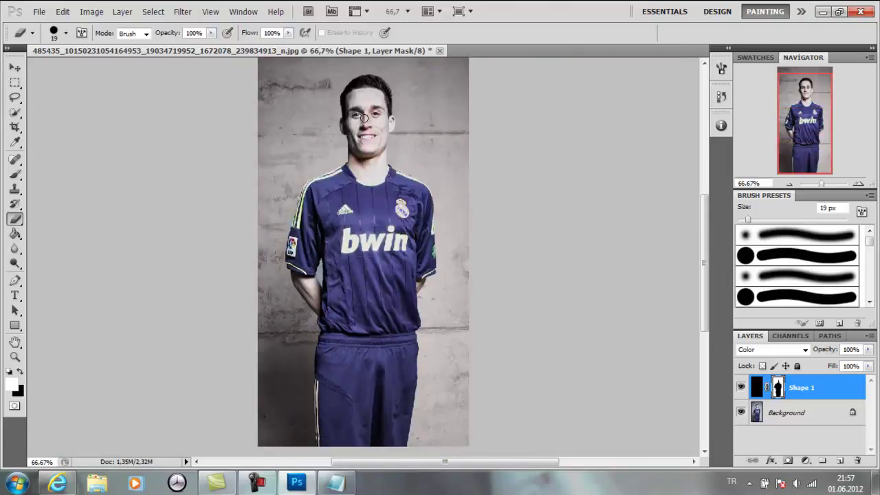
scroll(374, 115, up, 1)
scroll(377, 122, up, 3)
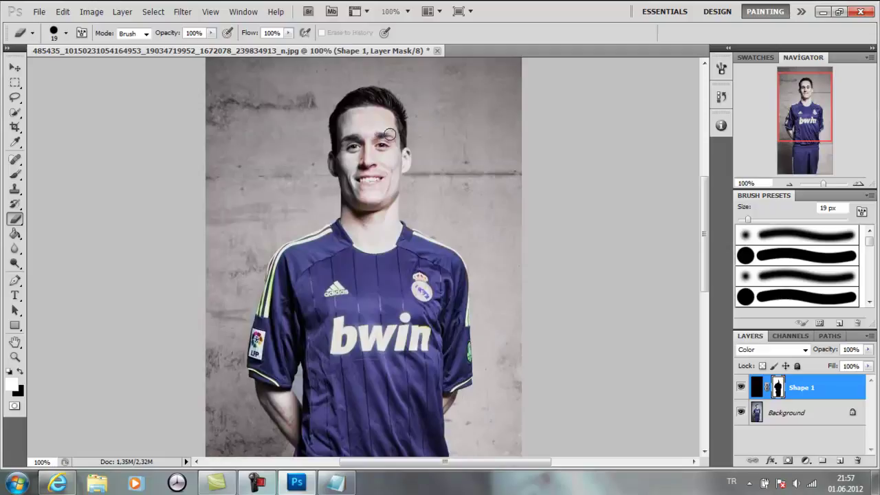
drag(405, 162, 405, 155)
scroll(371, 165, down, 5)
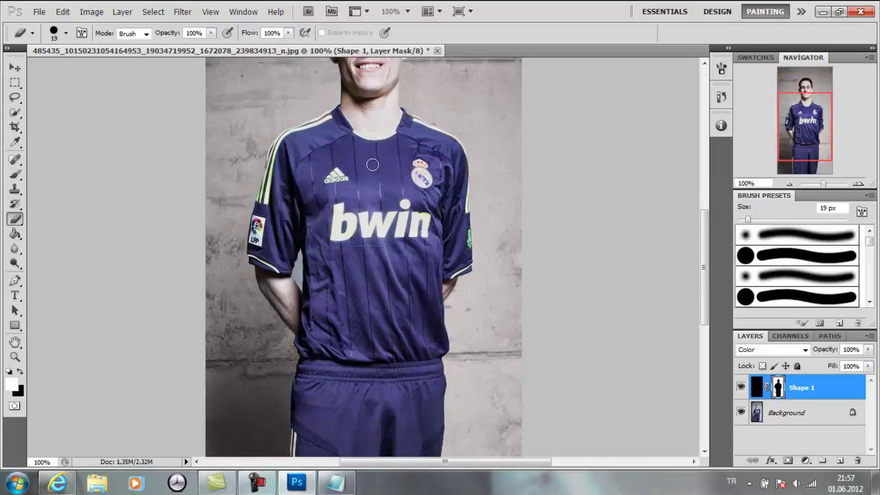
key(ctrl+minus)
scroll(374, 167, up, 2)
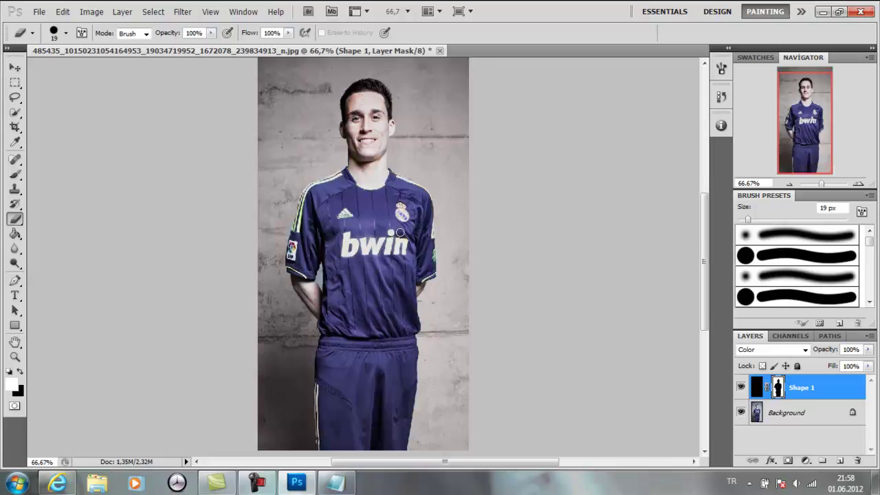
scroll(370, 249, down, 1)
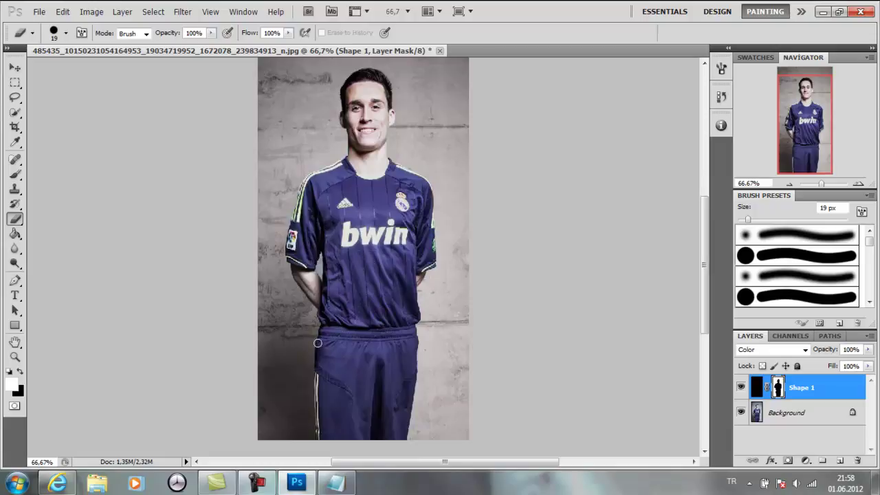
- Start saving the picture under a new name in JPEG (*.JPG;*.JPEG;*.JPE) format
click(39, 12)
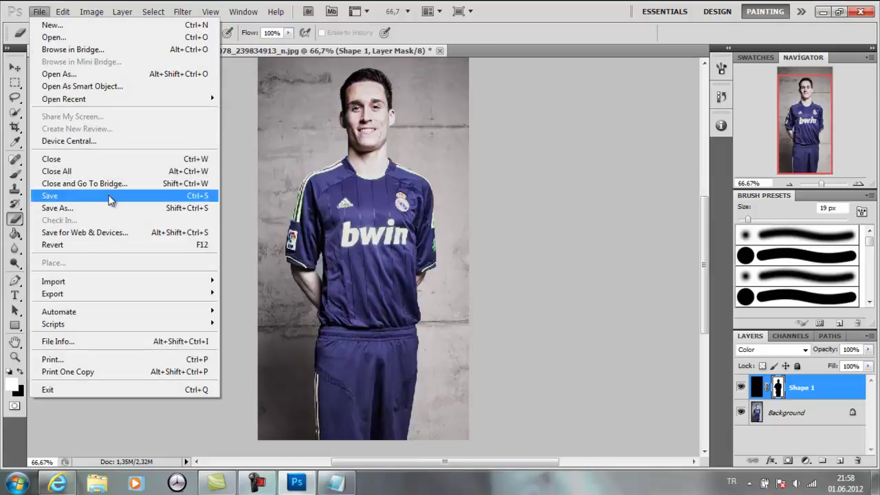
click(95, 208)
click(402, 276)
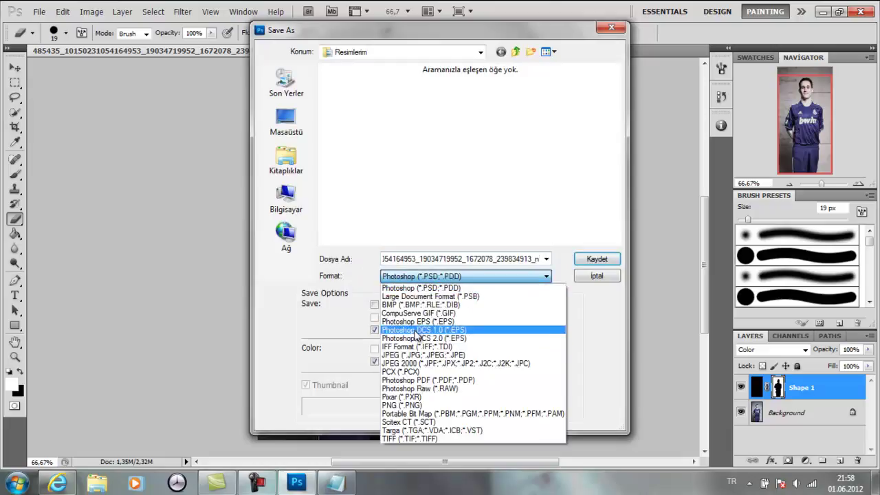
click(421, 363)
click(421, 278)
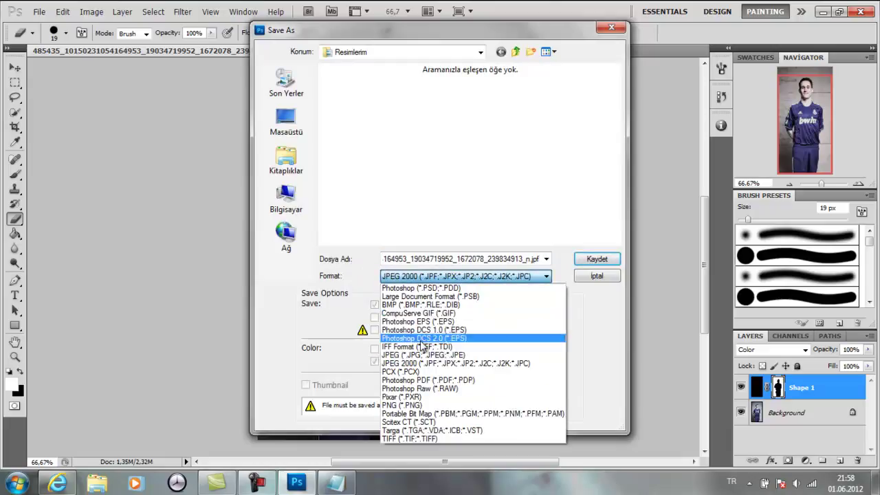
click(421, 356)
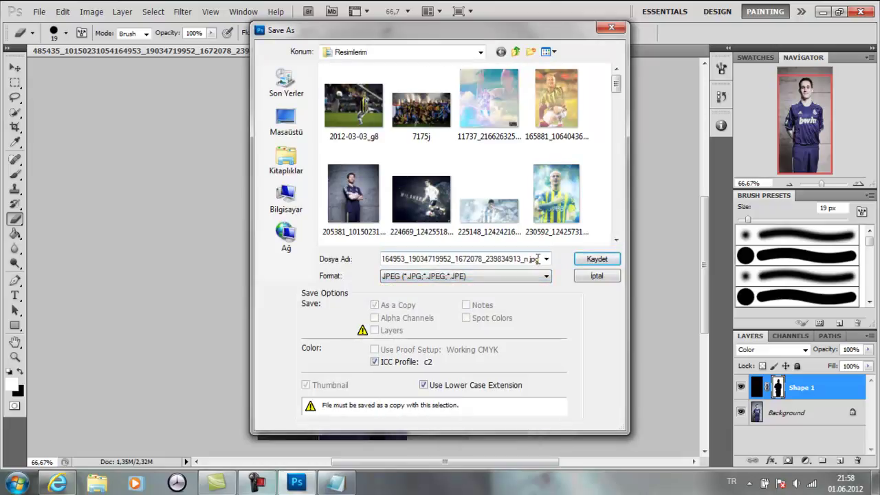
- Name the copy "~ BvN Photography & Graphic ~" and save it as a progressive JPEG with High quality 8 and 3 scans
key(BackSpace)
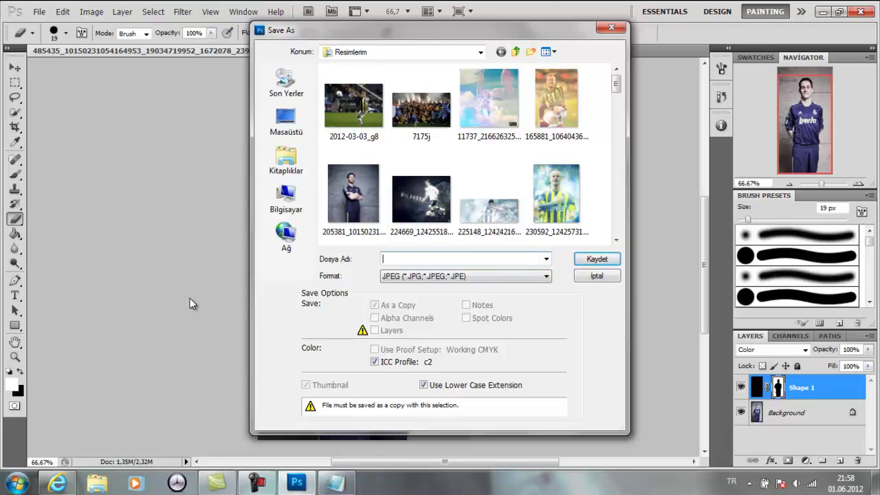
text(~ BvN Photography & Graphic ~)
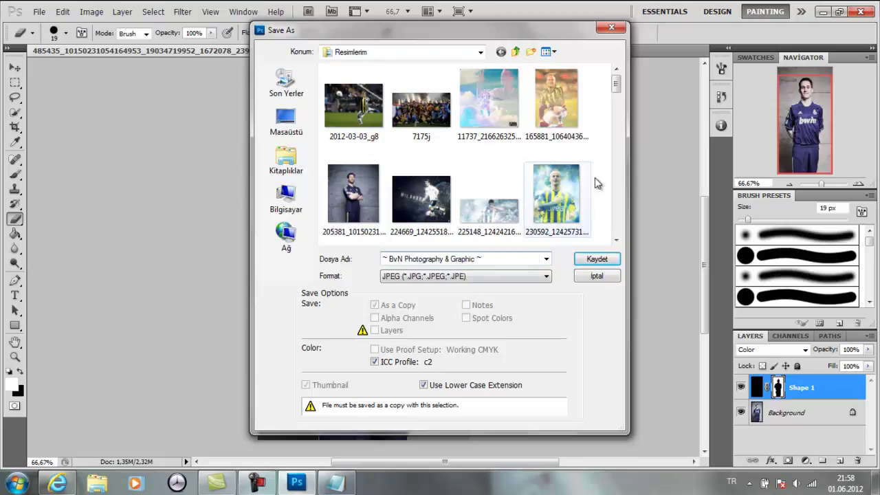
click(597, 259)
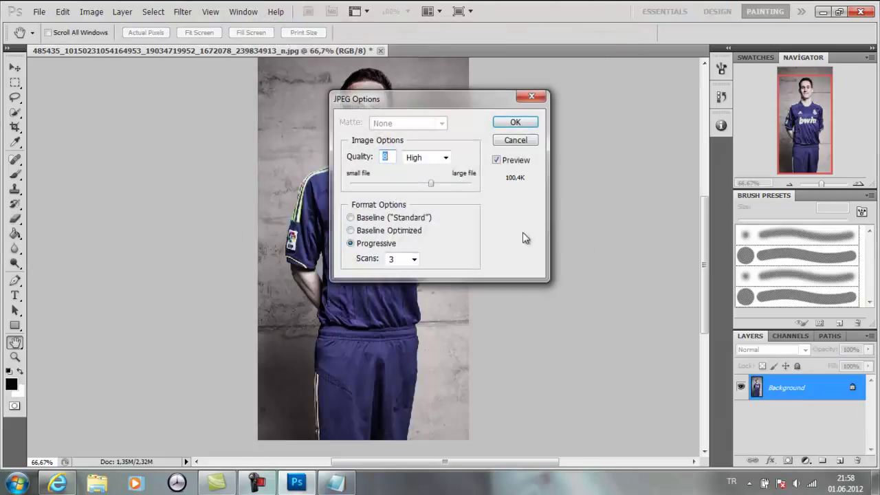
click(516, 121)
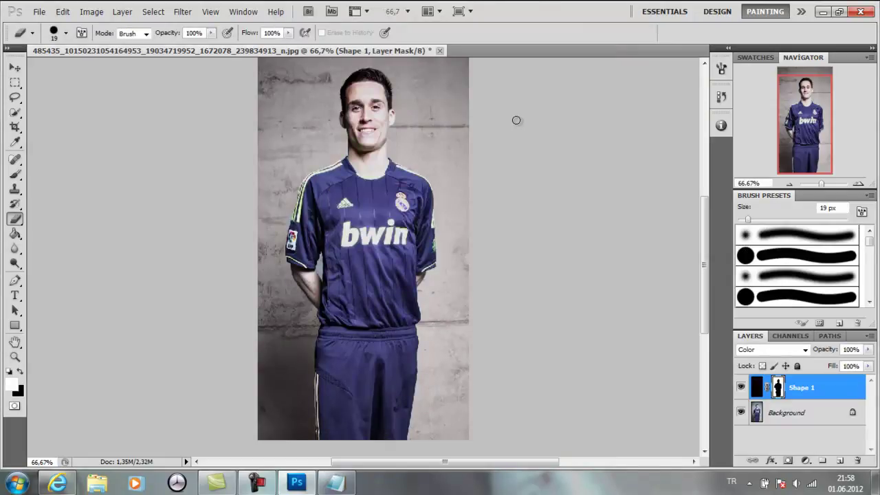
mouse_move(268, 483)
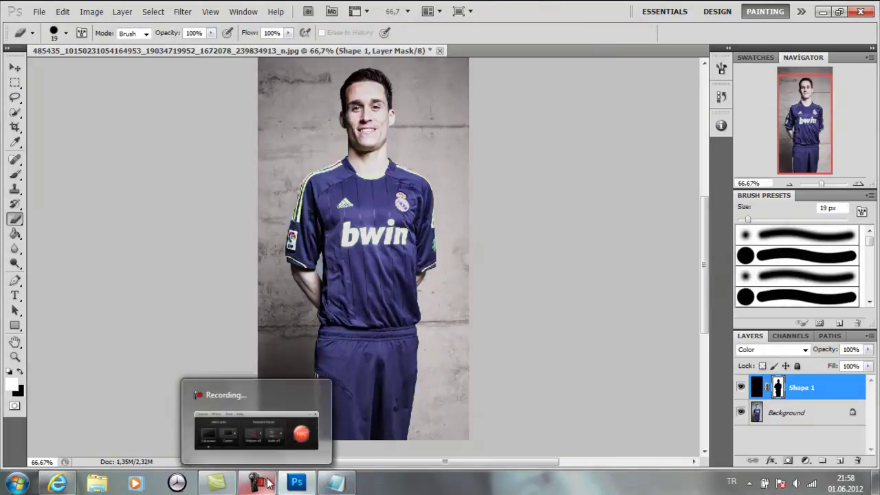